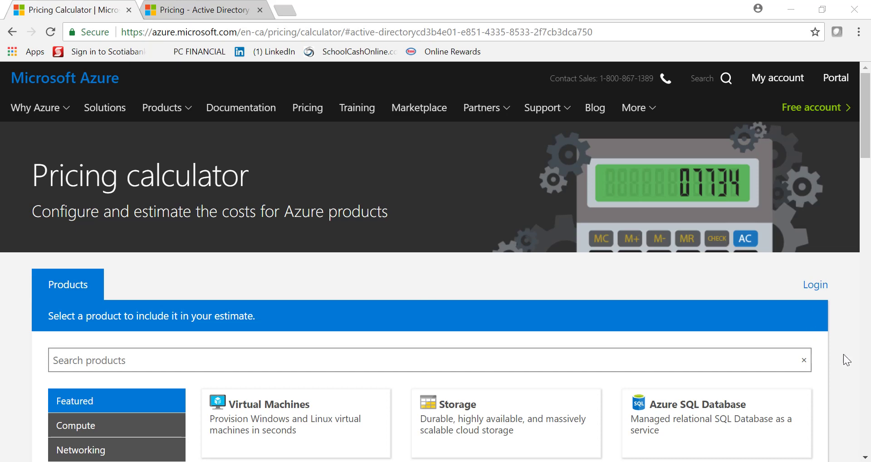
Step: Filter the product catalogue to the Identity category to reveal Azure Active Directory
scroll(848, 359, "down", 8)
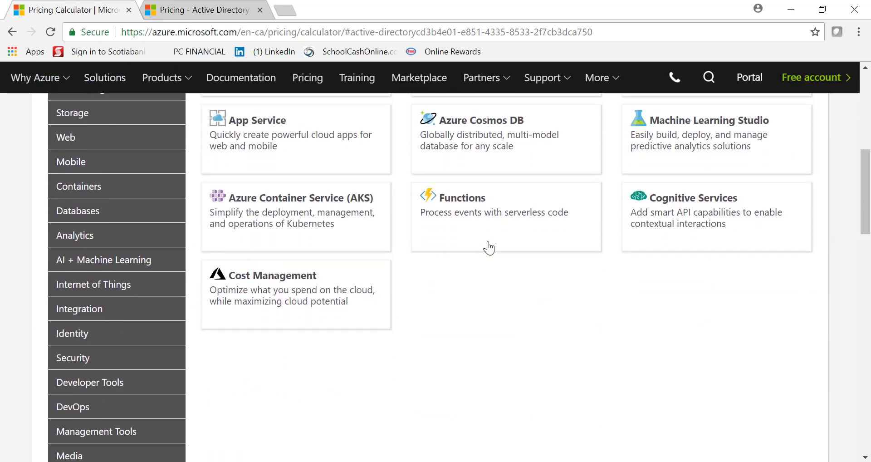
left_click(113, 331)
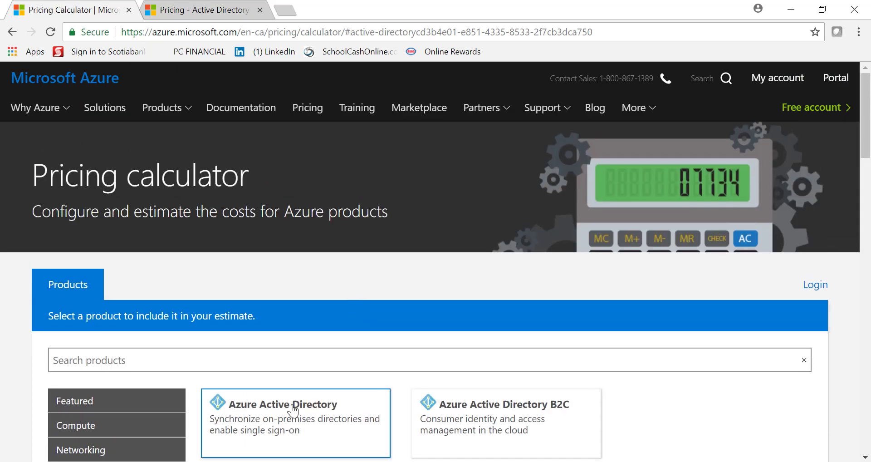
Step: Add Azure Active Directory to the estimate and set its region to Canada Central
left_click(293, 409)
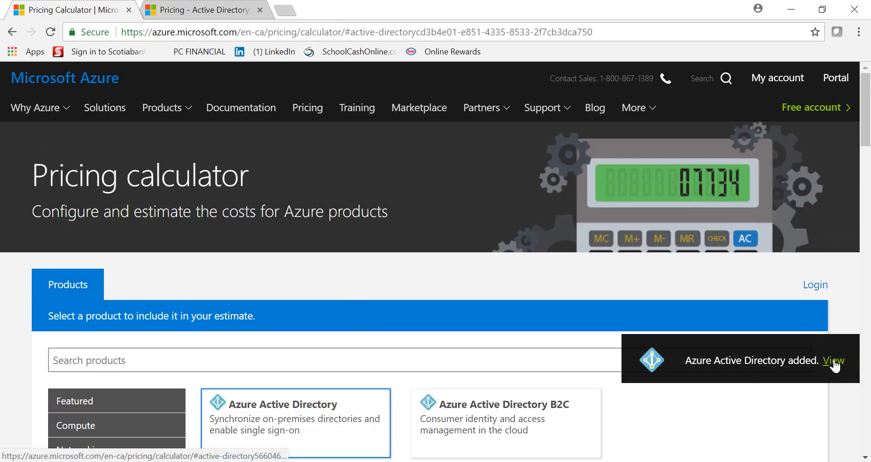
left_click(837, 365)
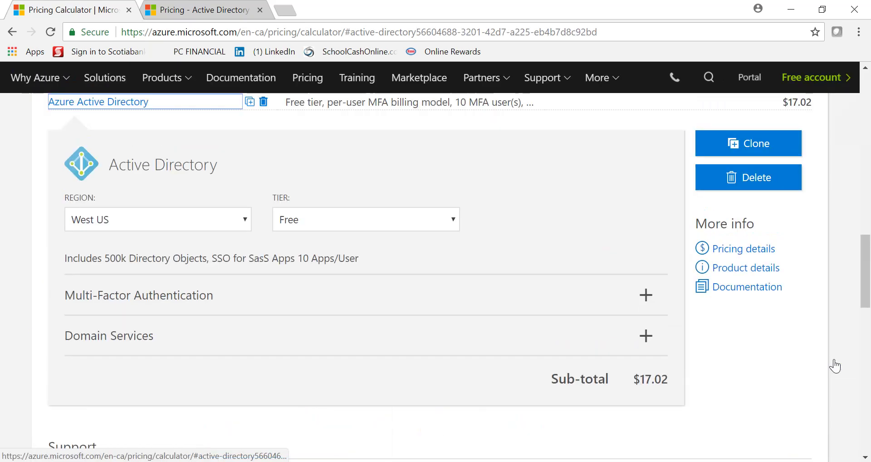
left_click(244, 224)
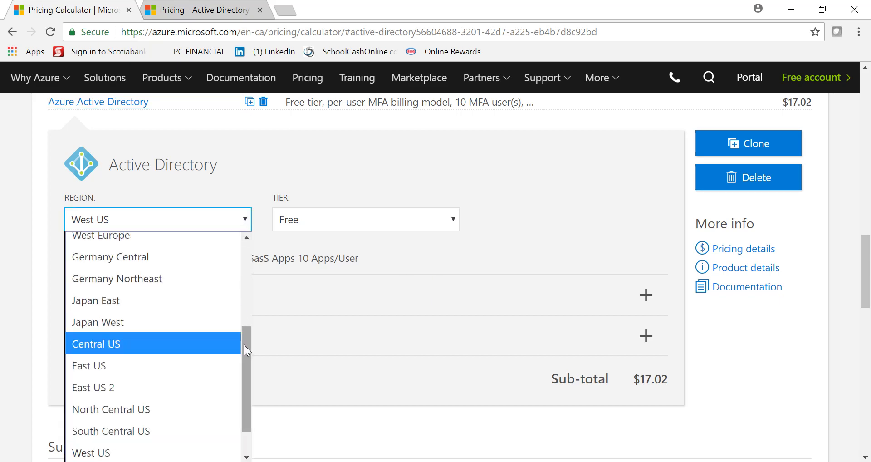
left_click_drag(244, 350, 249, 259)
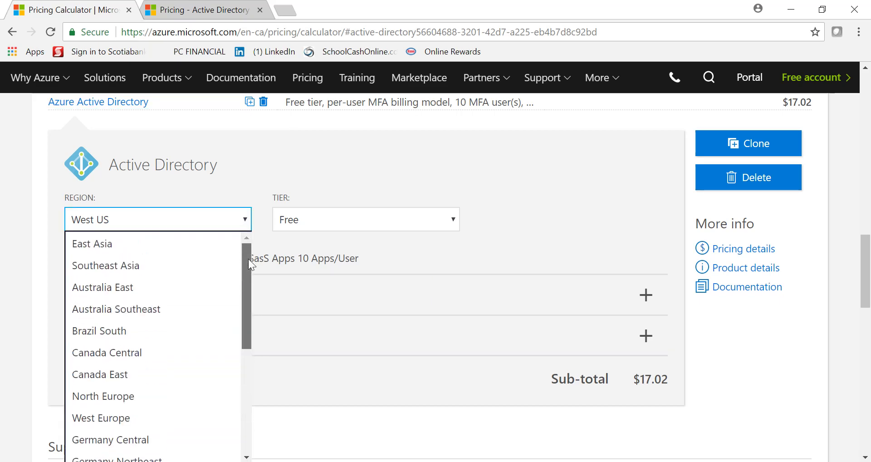
left_click(113, 354)
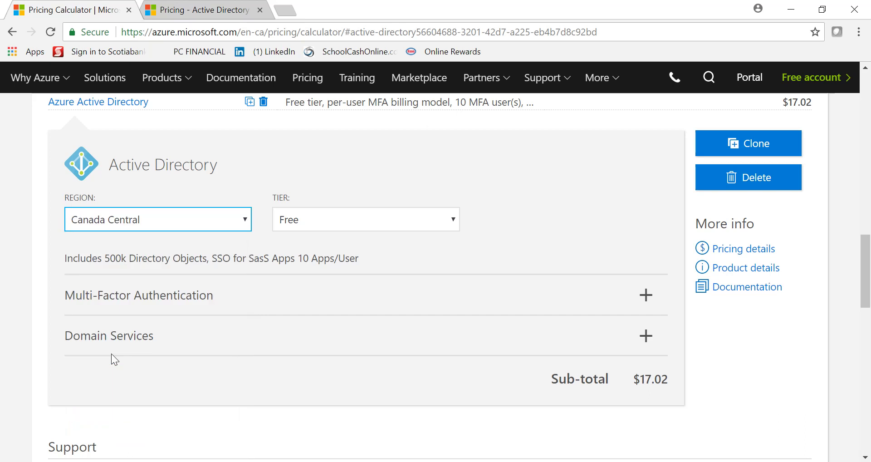
left_click(445, 213)
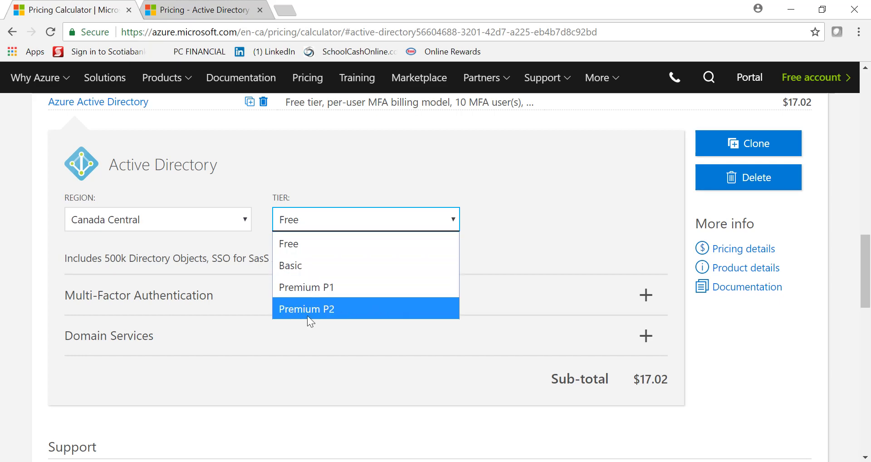
Step: Review the Azure Active Directory pricing page's feature table for Free, Basic, Premium P1, P2 and Office 365 Apps
left_click(224, 10)
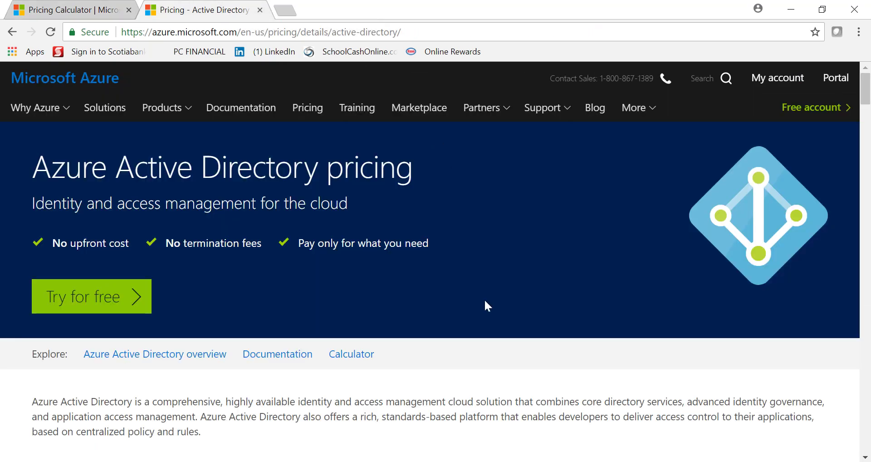
scroll(485, 300, "down", 5)
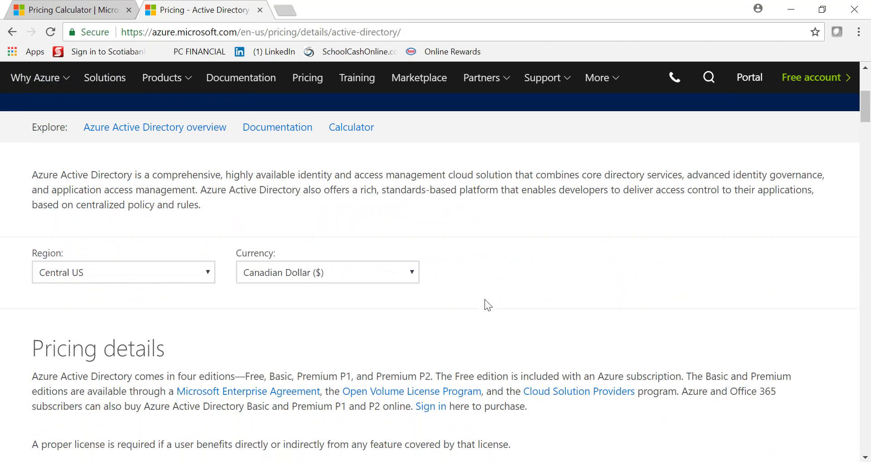
scroll(484, 300, "down", 5)
scroll(485, 300, "down", 2)
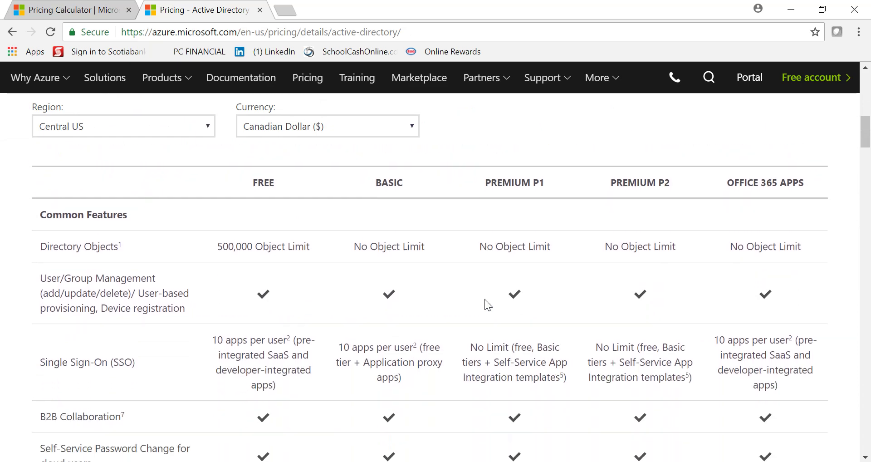
scroll(485, 299, "down", 1)
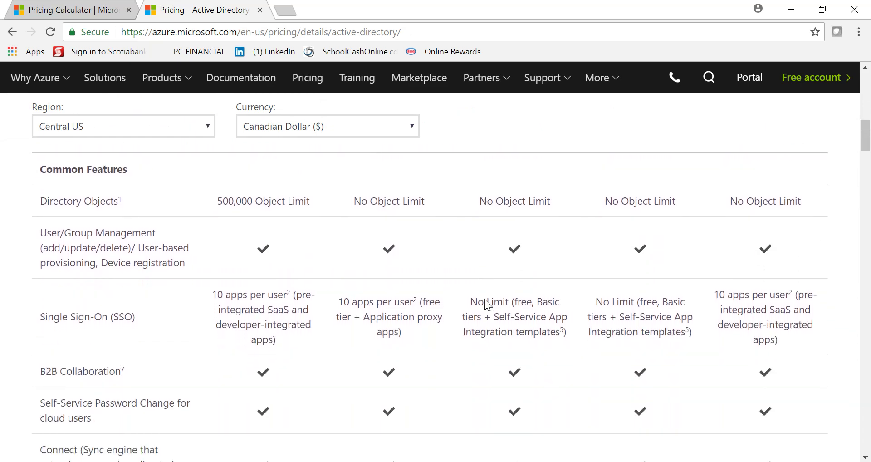
scroll(487, 305, "down", 5)
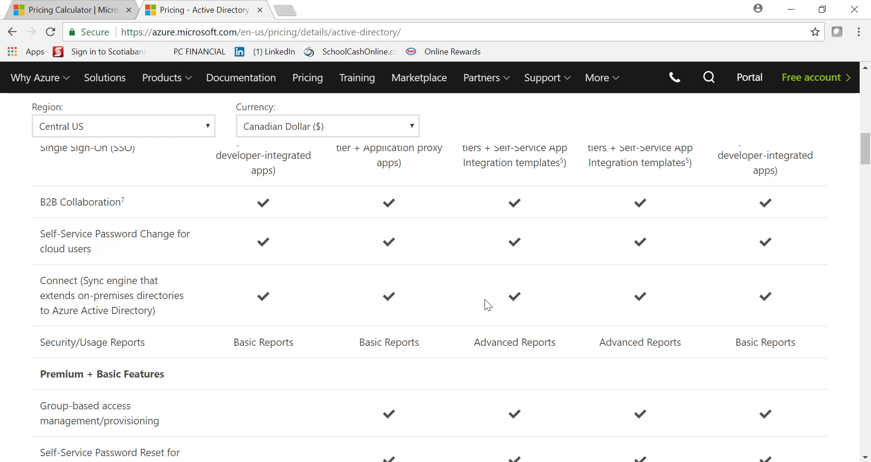
scroll(484, 302, "down", 3)
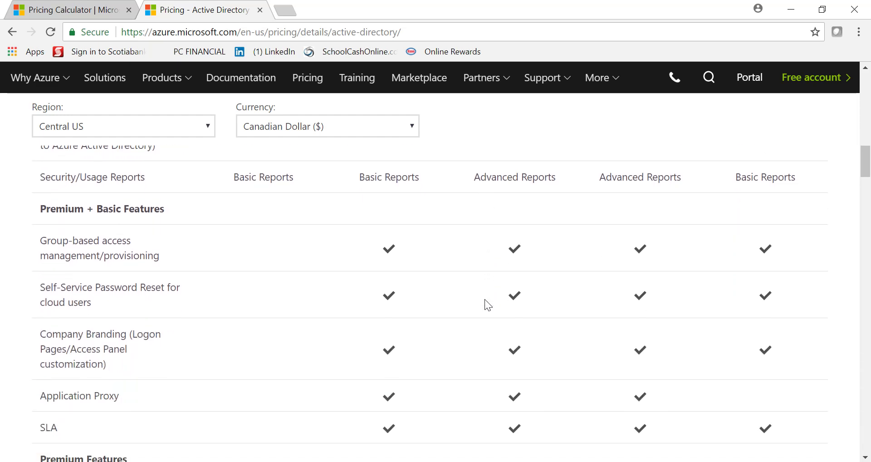
scroll(485, 299, "down", 4)
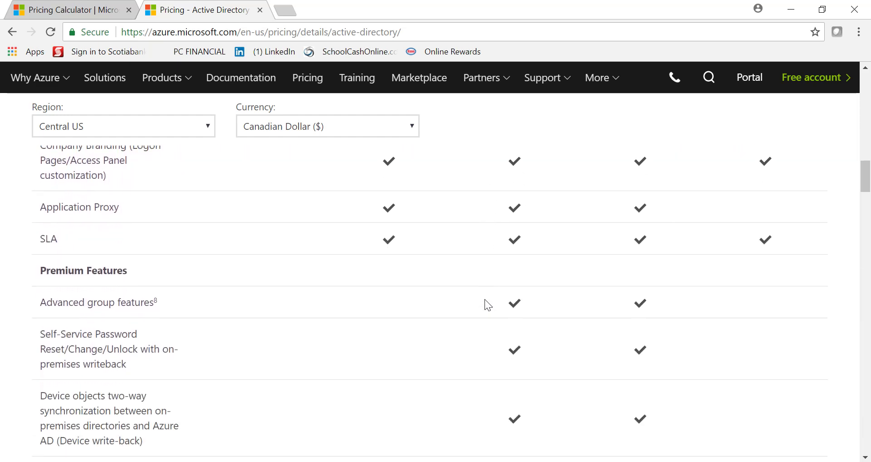
scroll(485, 299, "down", 2)
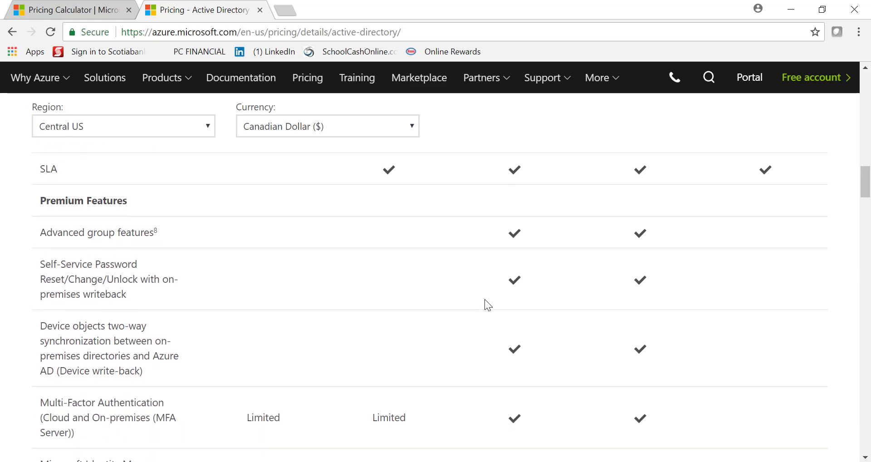
scroll(485, 279, "down", 5)
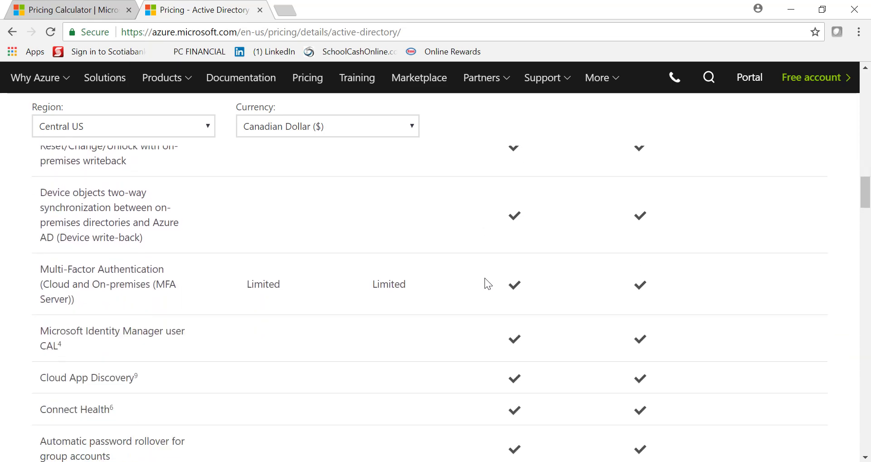
scroll(485, 279, "down", 2)
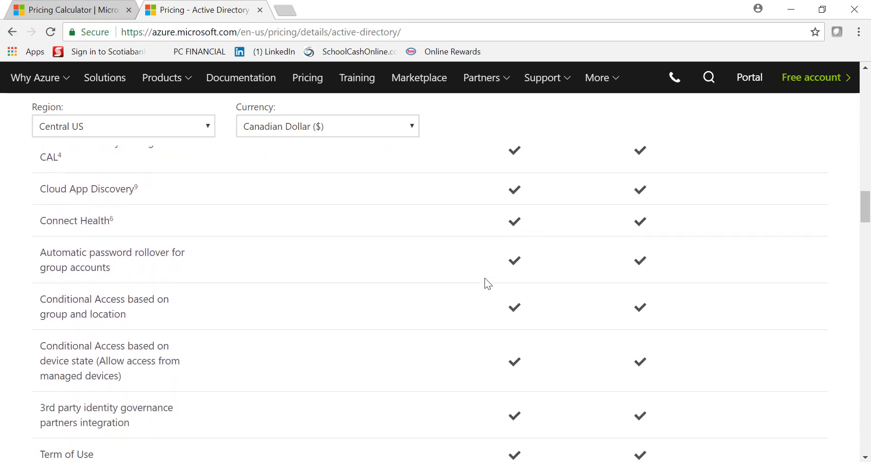
scroll(485, 279, "up", 9)
scroll(485, 279, "up", 9)
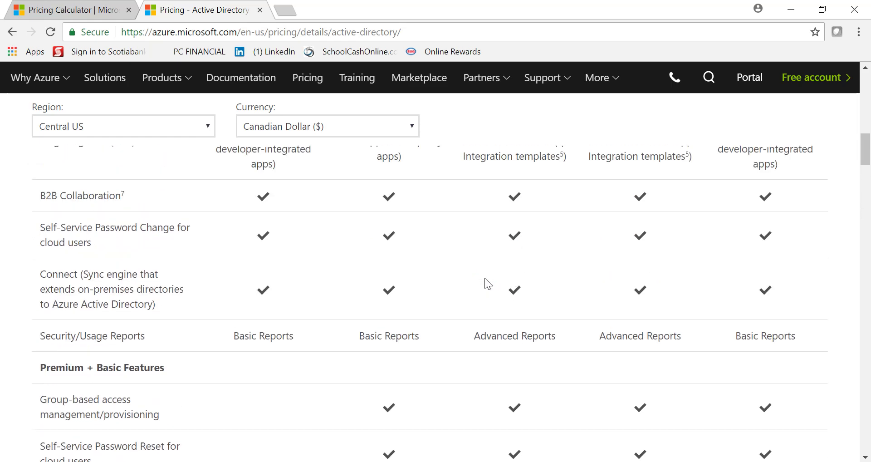
scroll(487, 284, "up", 5)
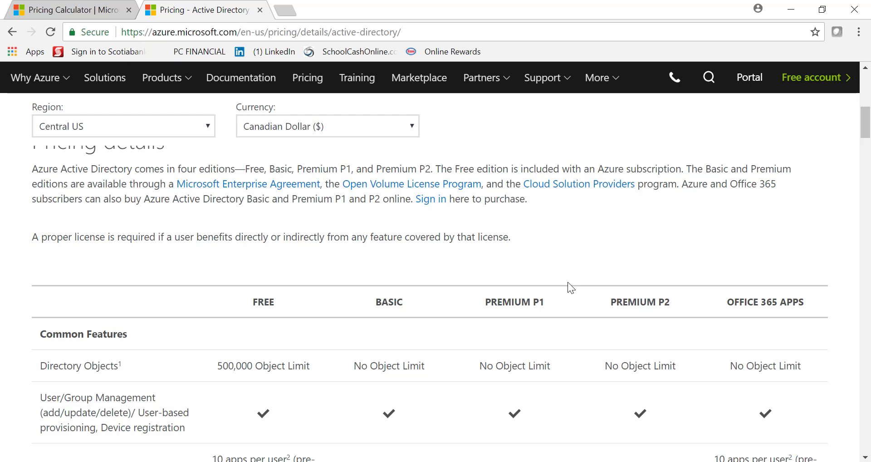
scroll(568, 282, "down", 4)
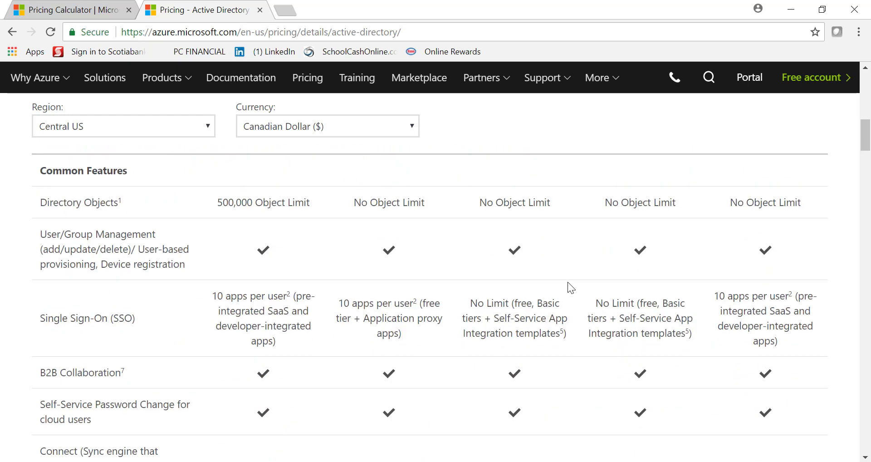
scroll(568, 282, "down", 4)
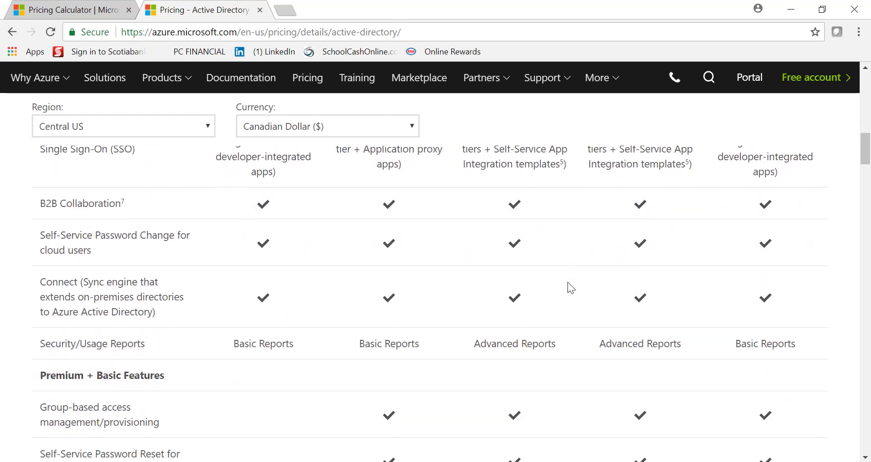
scroll(568, 282, "down", 6)
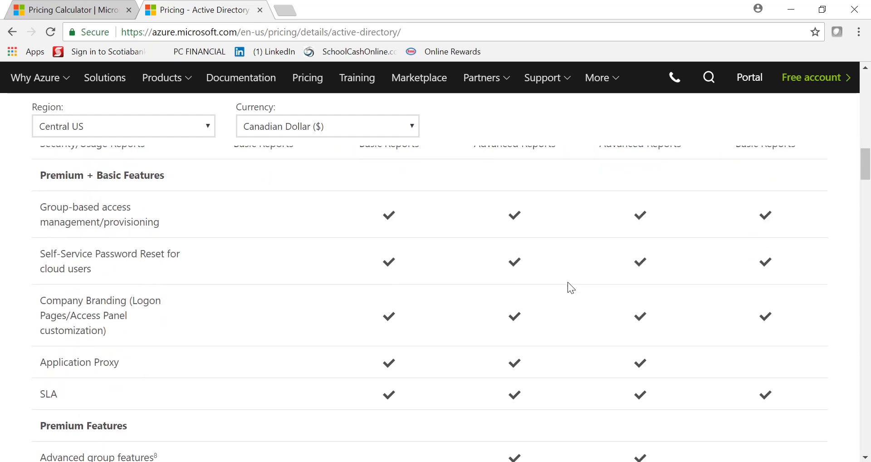
scroll(568, 282, "down", 2)
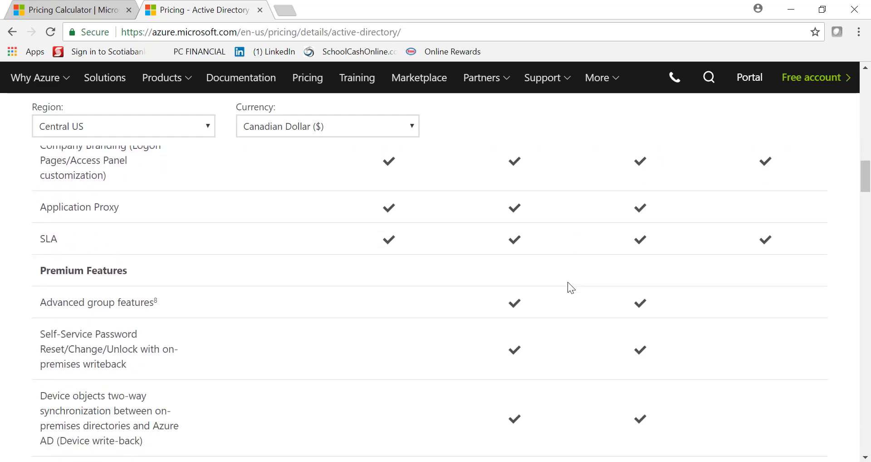
scroll(567, 282, "down", 3)
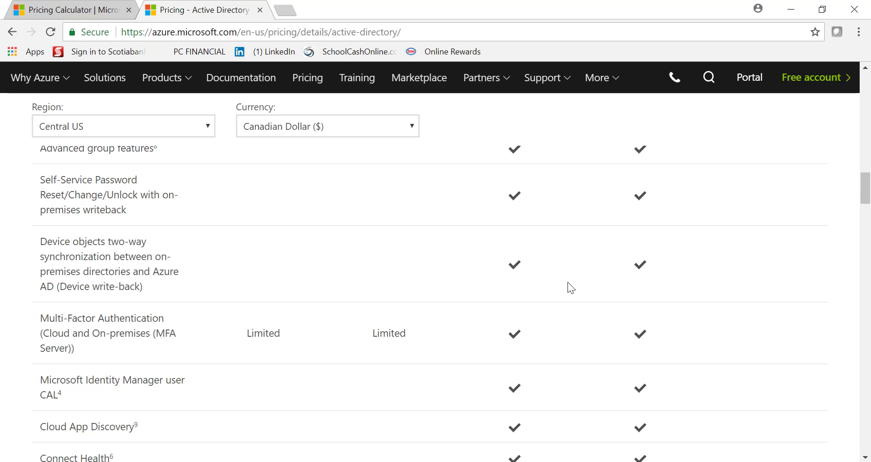
scroll(567, 282, "down", 5)
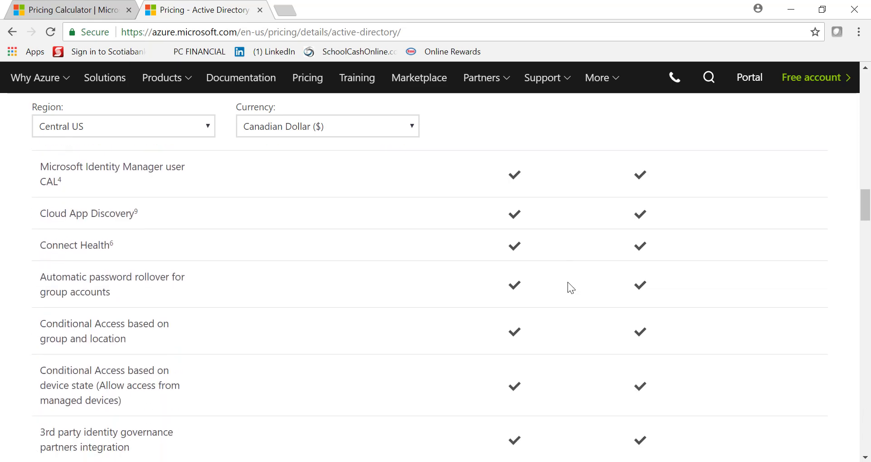
scroll(568, 282, "up", 15)
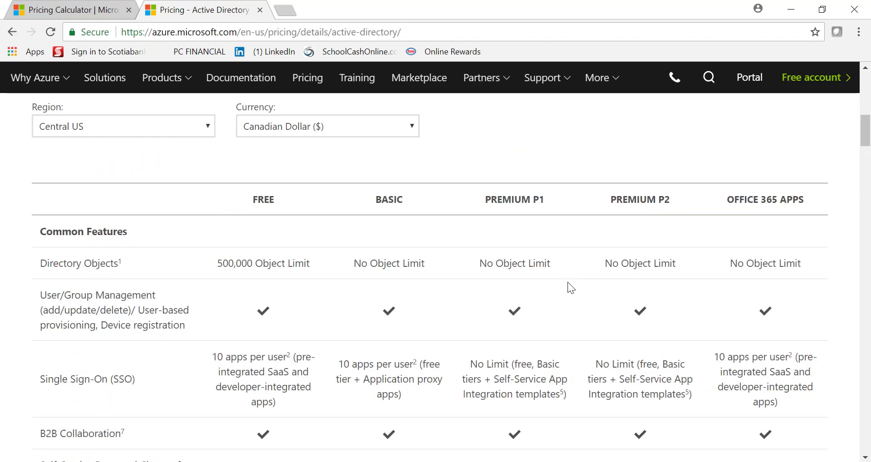
Step: Back in the estimate, change the Active Directory tier to Basic ($1.22 per user, $18.24 sub-total)
left_click(38, 12)
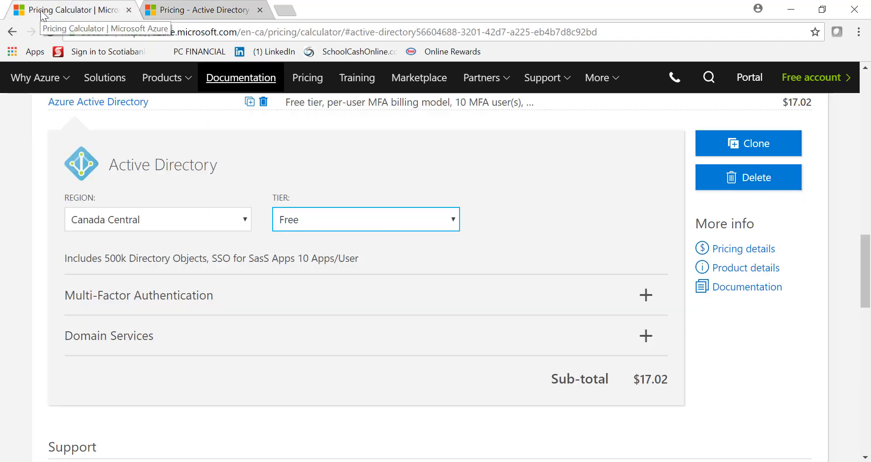
left_click(454, 222)
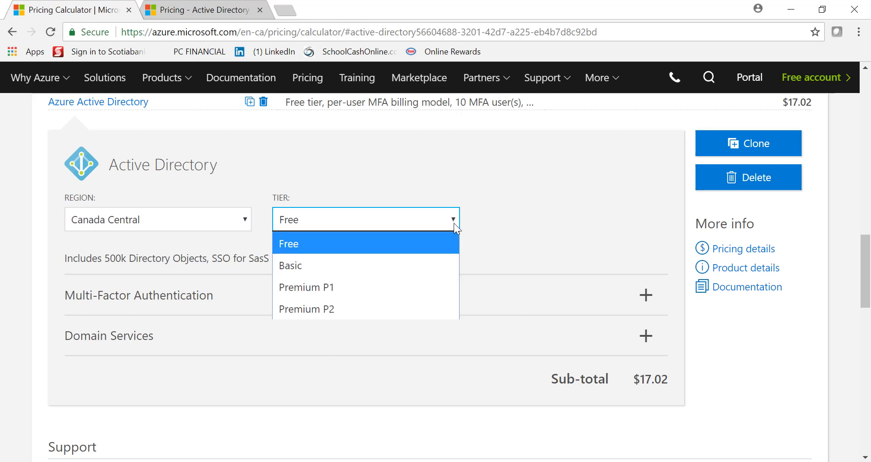
left_click(354, 266)
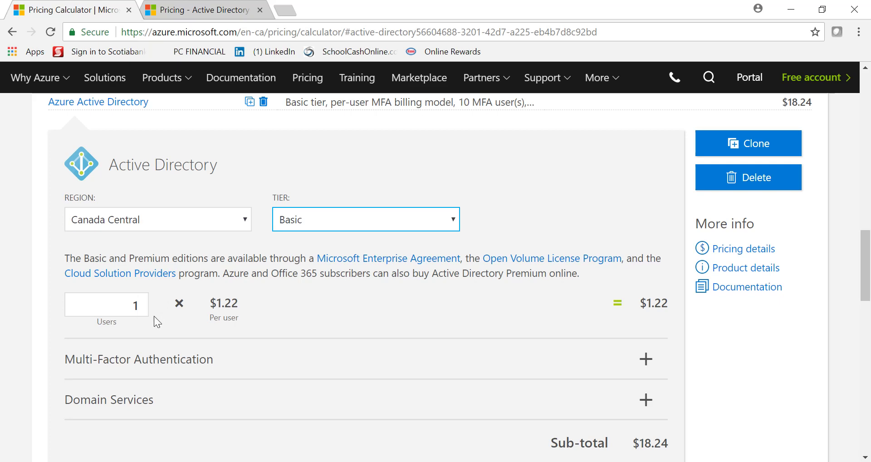
scroll(373, 323, "down", 2)
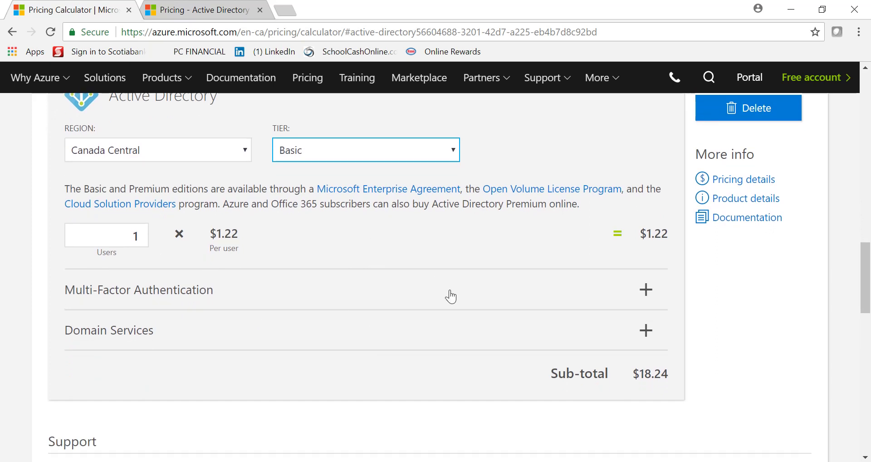
Step: Compare Per authentication MFA billing, then keep Per user billing: 10 users at $1.70
left_click(648, 295)
scroll(444, 262, "down", 3)
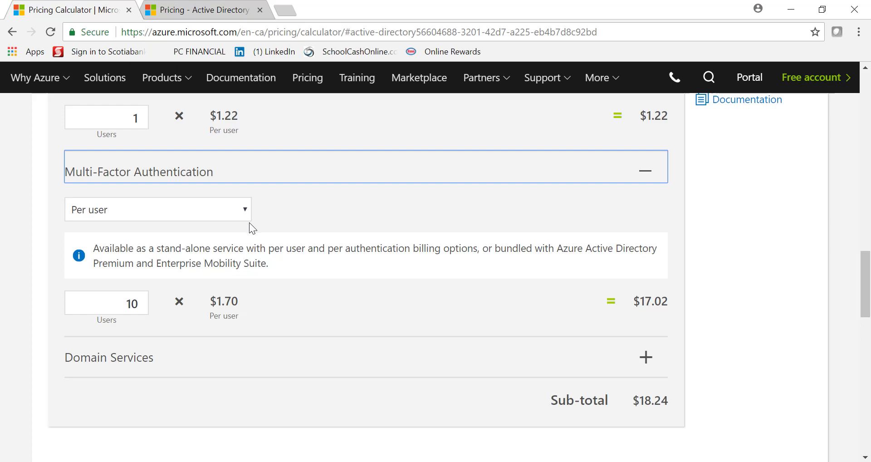
left_click(245, 216)
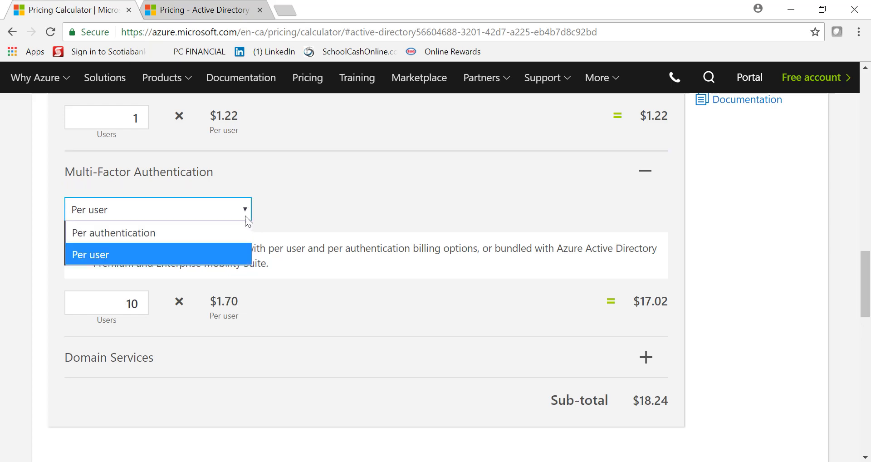
left_click(210, 241)
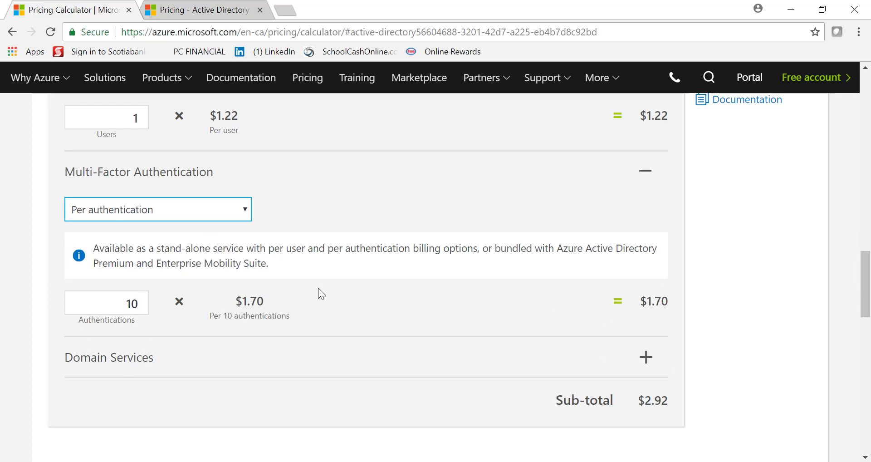
left_click(244, 215)
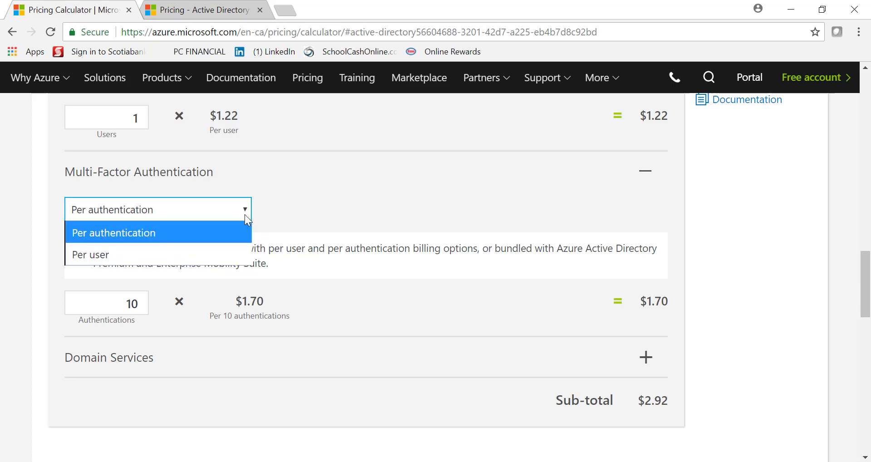
left_click(189, 259)
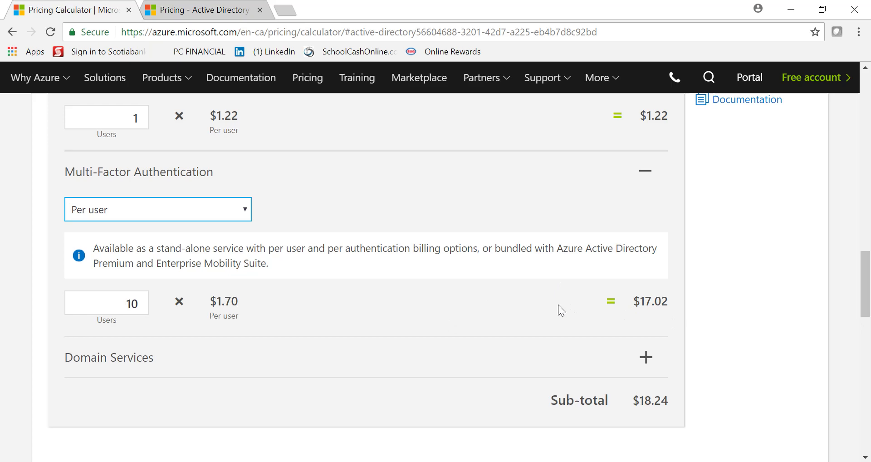
scroll(559, 305, "up", 3)
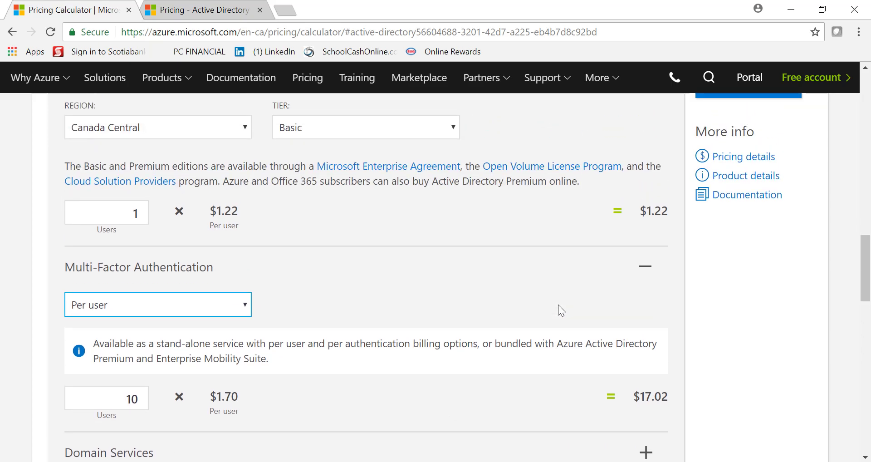
scroll(558, 304, "up", 1)
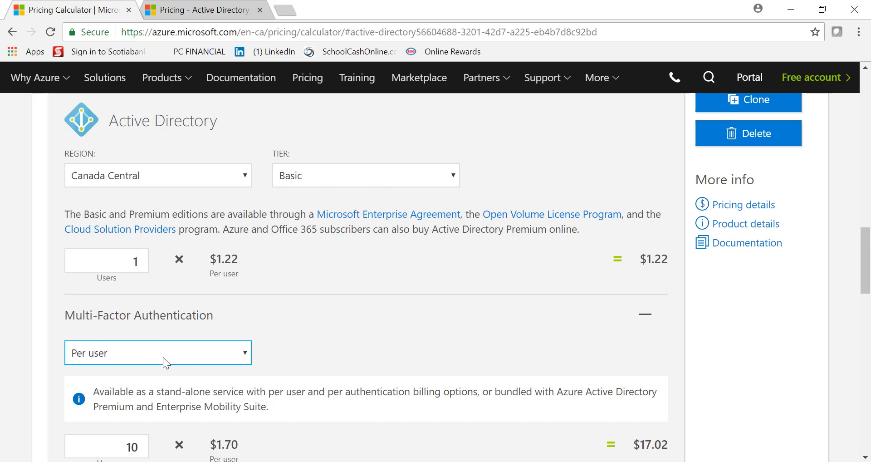
Step: Switch the Active Directory tier to Premium P1 and collapse the Multi-Factor Authentication options
left_click(445, 178)
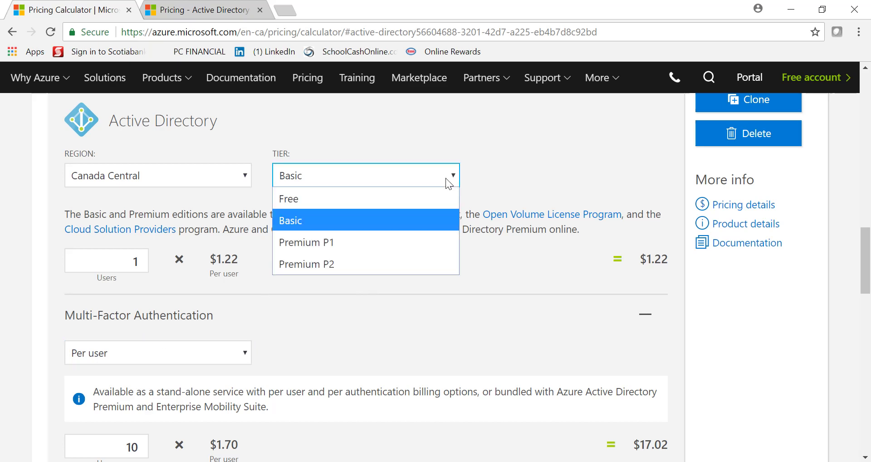
left_click(353, 246)
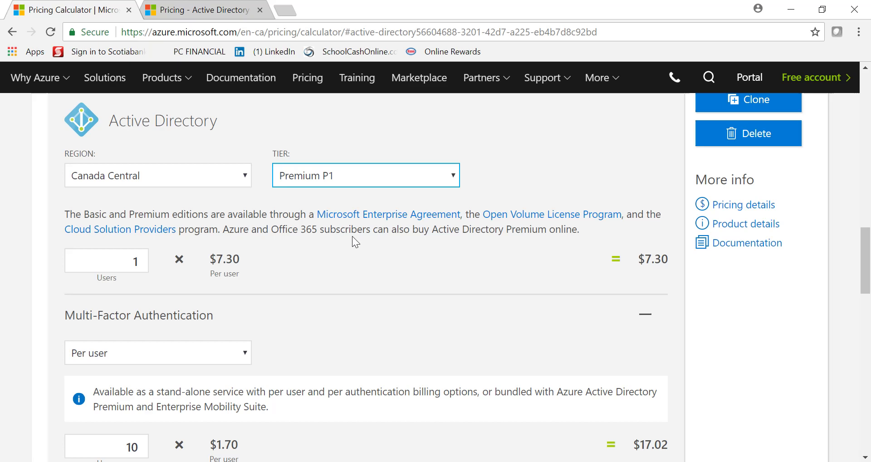
left_click(347, 182)
left_click(355, 315)
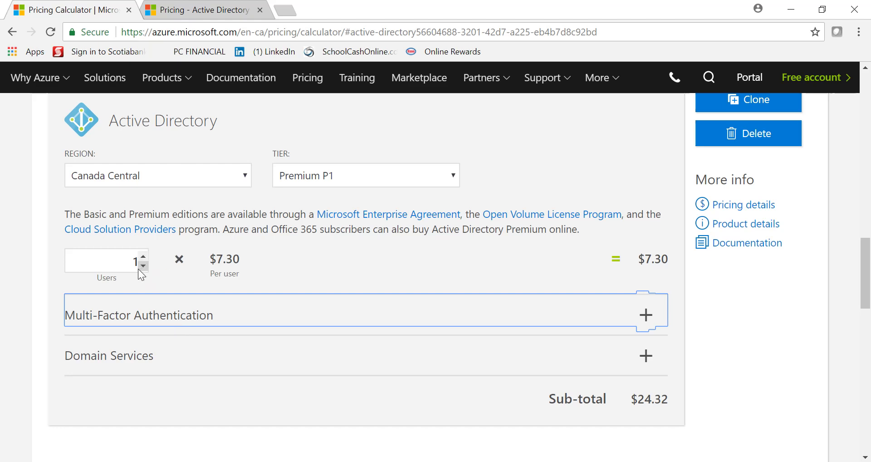
Step: Upgrade the tier to Premium P2: $10.94 per user, sub-total $27.97
left_click(447, 183)
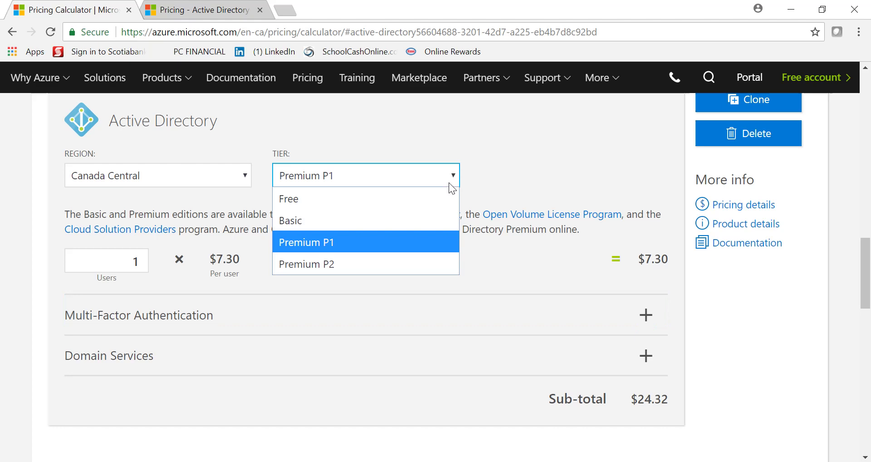
left_click(346, 263)
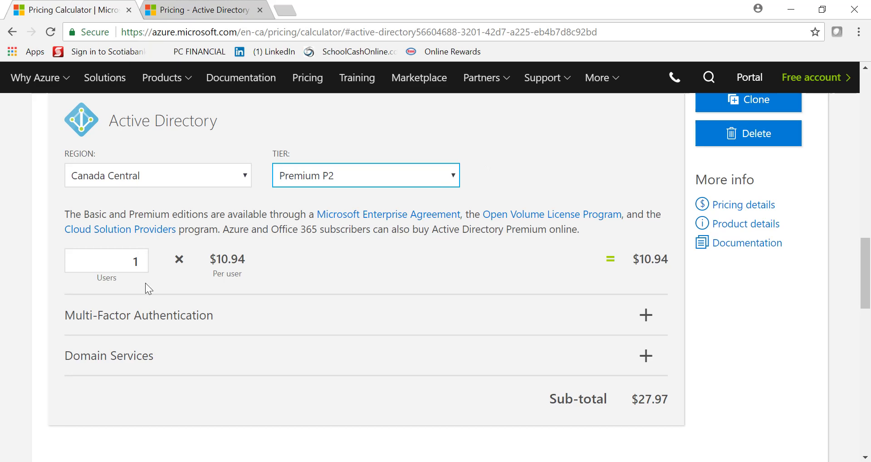
scroll(574, 193, "up", 1)
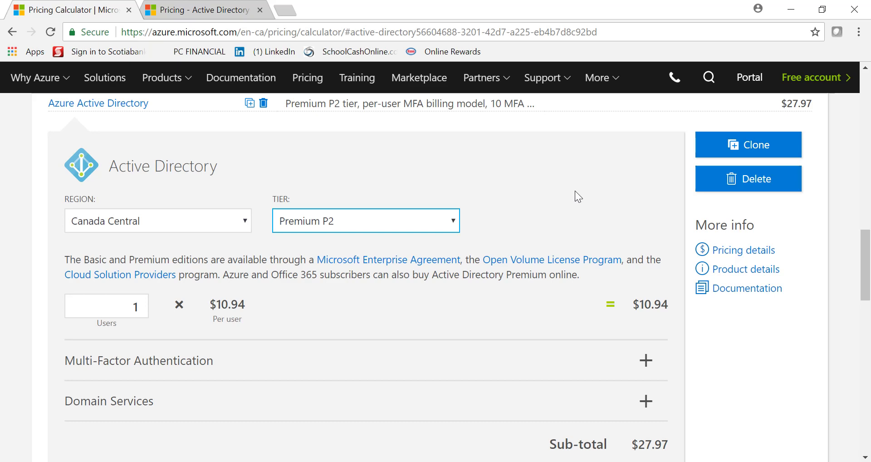
scroll(577, 196, "down", 1)
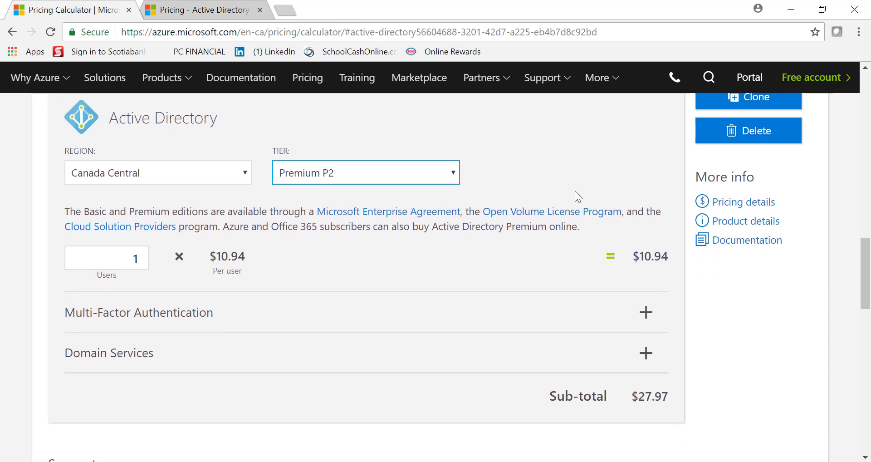